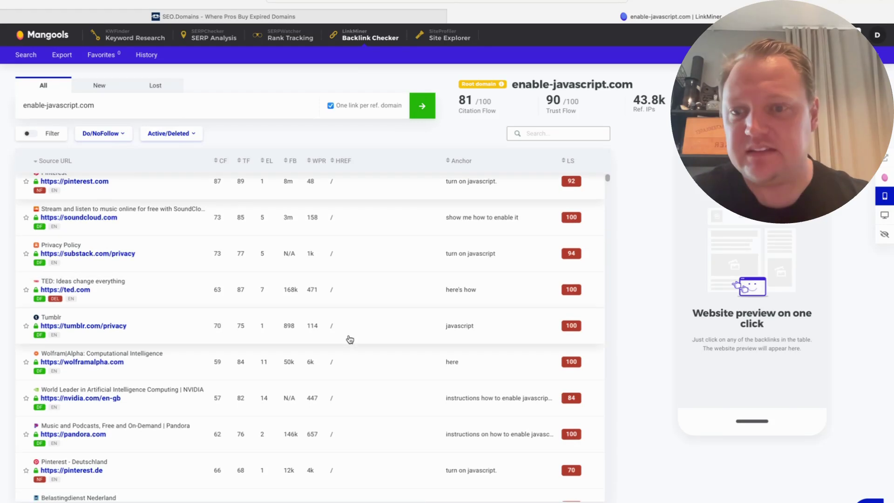
pyautogui.scroll(-2, 350, 339)
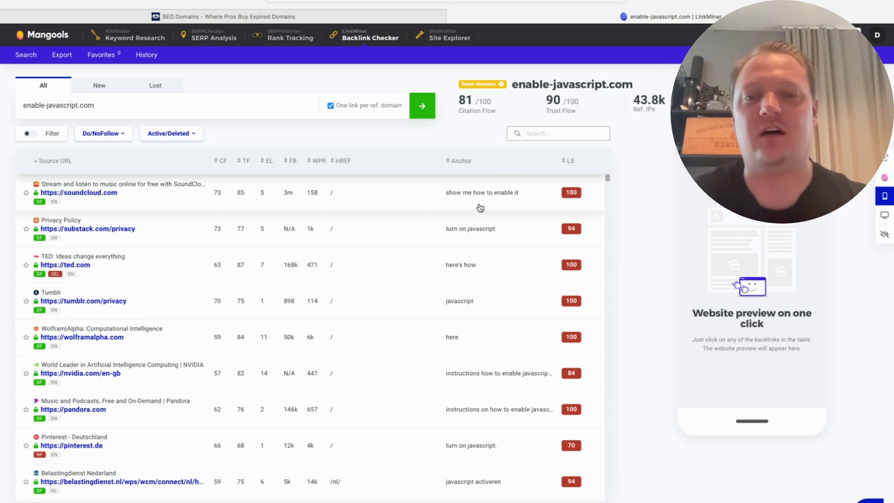
# Scroll through the Ahrefs page until an empty Site Explorer domain search is ready.
pyautogui.scroll(3, 435, 319)
pyautogui.scroll(-3, 434, 320)
pyautogui.scroll(-6, 434, 320)
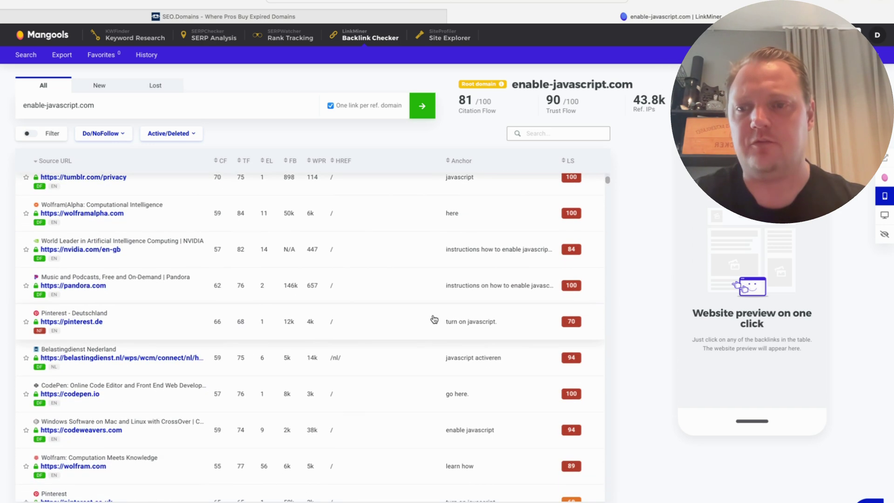
pyautogui.scroll(-9, 434, 319)
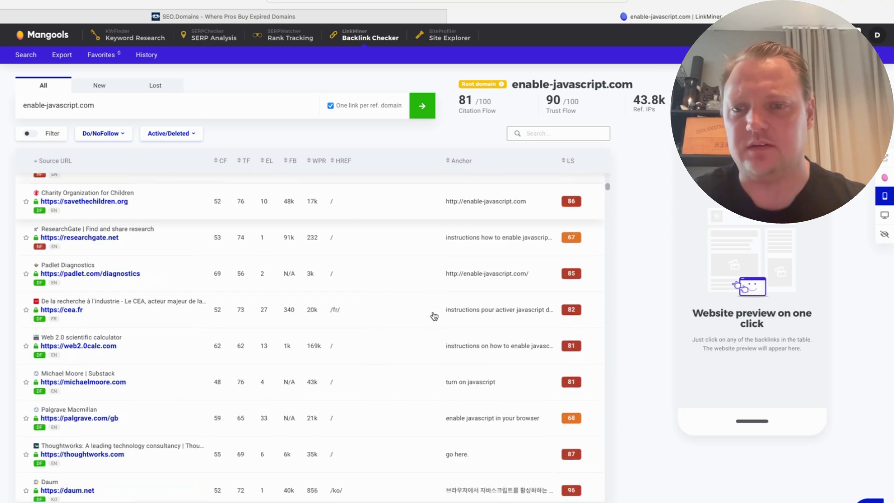
pyautogui.scroll(-2, 434, 317)
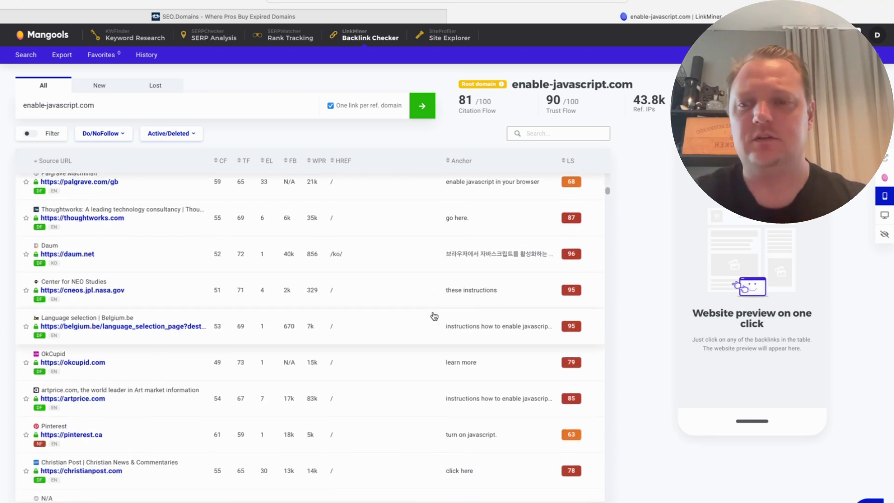
pyautogui.scroll(-4, 434, 316)
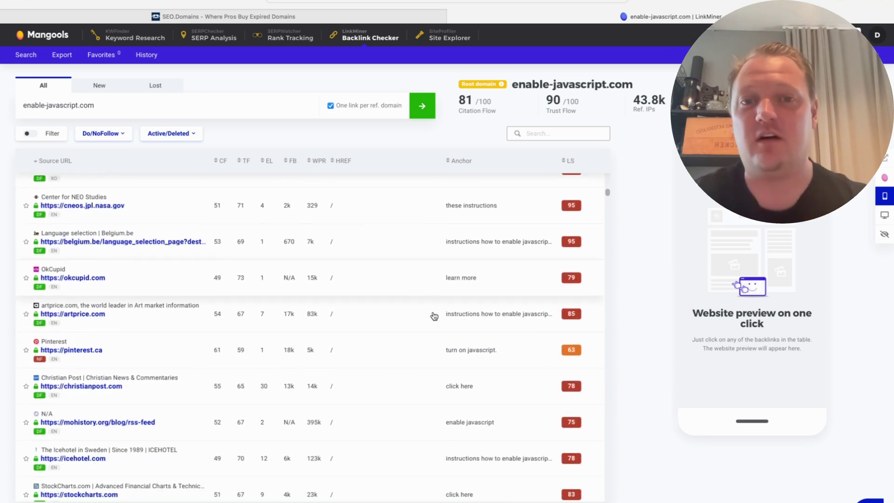
pyautogui.scroll(-8, 283, 374)
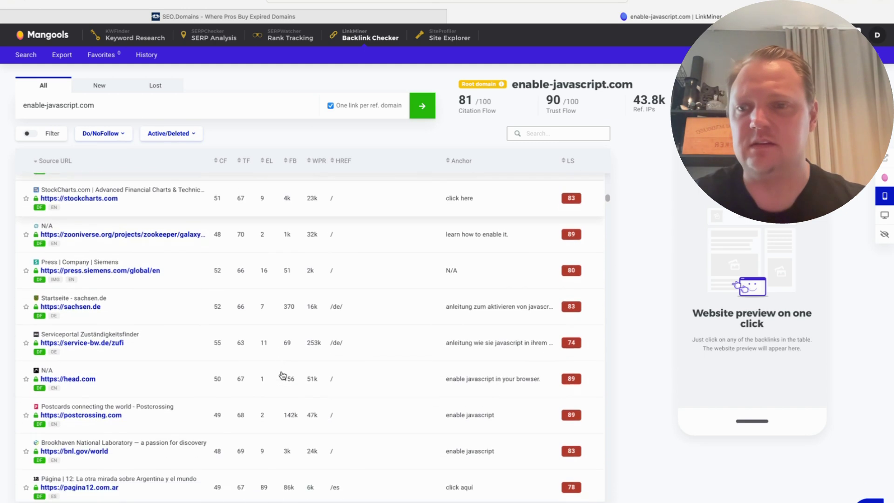
pyautogui.scroll(-12, 282, 376)
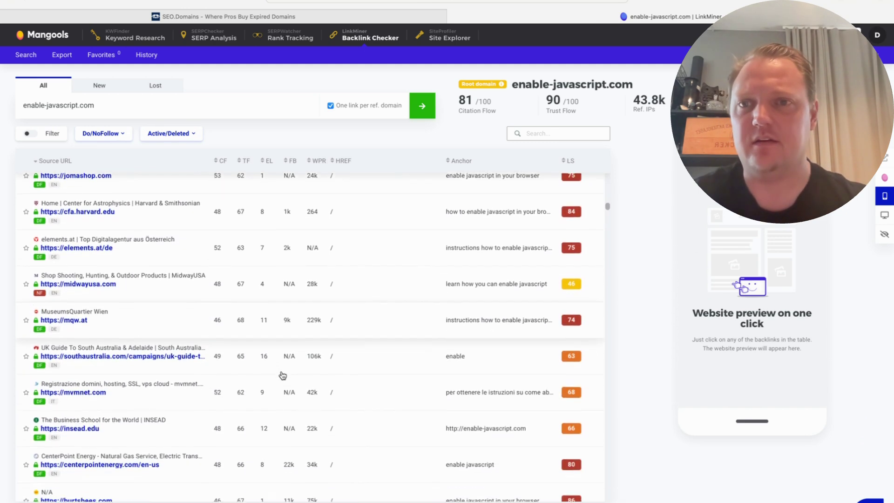
pyautogui.scroll(-12, 282, 370)
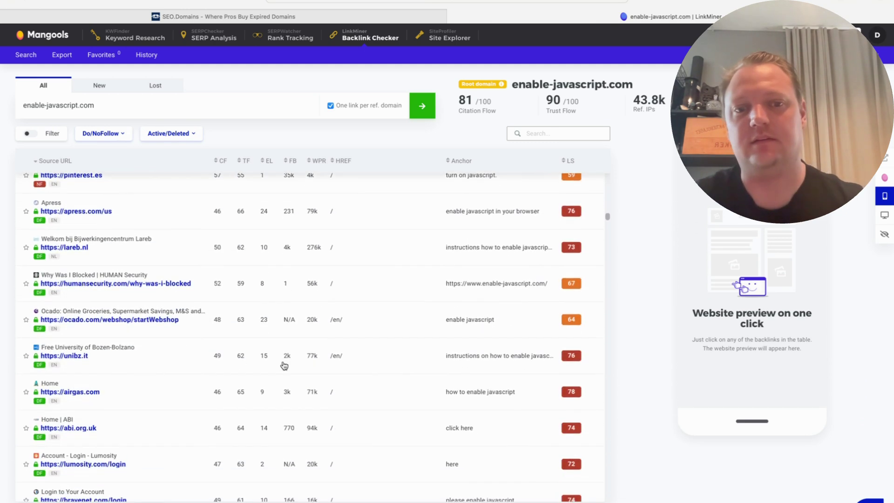
pyautogui.scroll(-4, 284, 366)
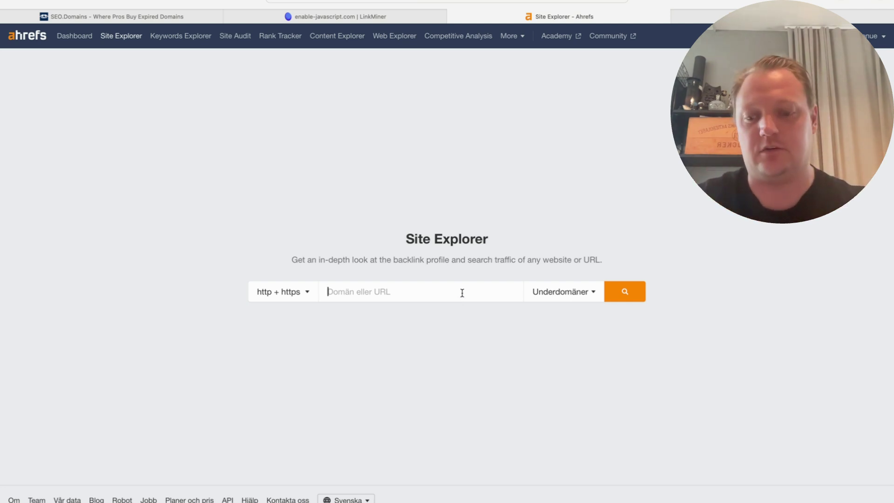
# List amazon.com's dofollow broken links and bring up export of all 21,494 rows as CSV (UTF-16).
pyautogui.write('amazon.com/')
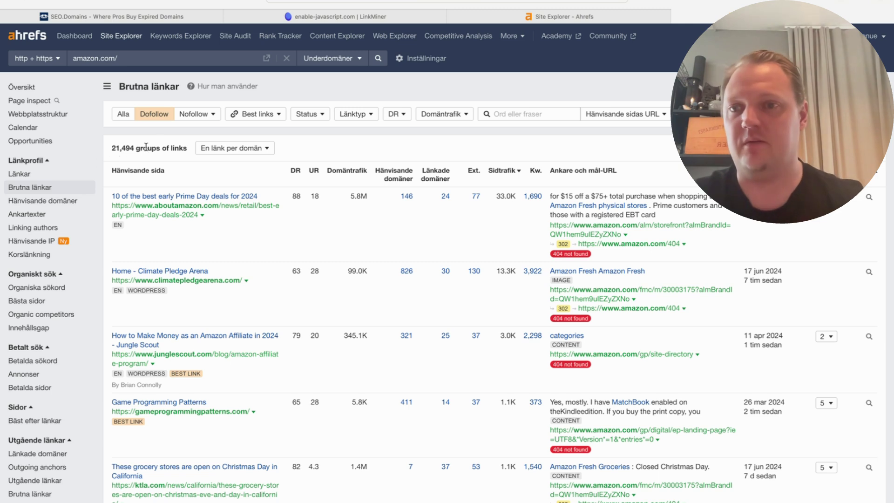
pyautogui.scroll(-2, 217, 158)
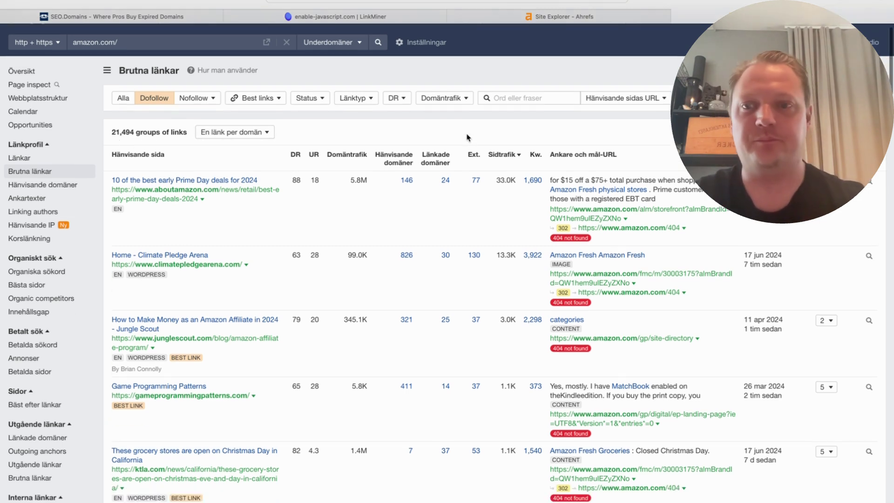
pyautogui.scroll(-1, 217, 212)
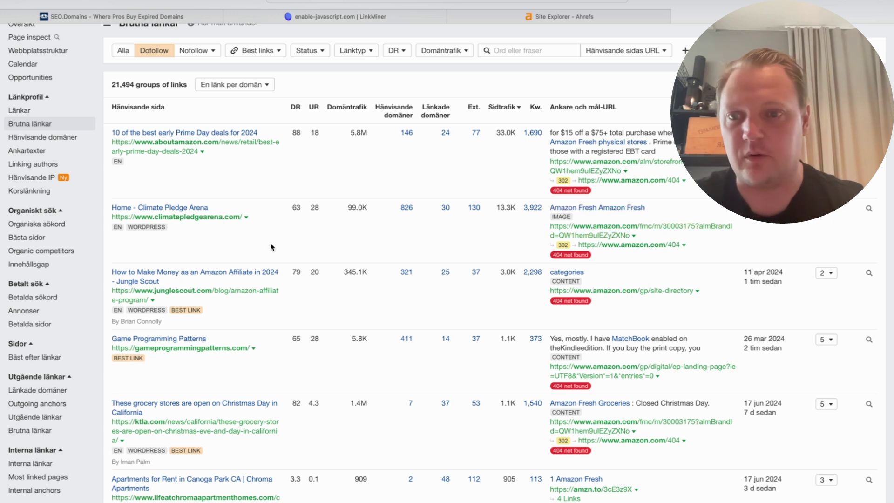
pyautogui.scroll(-1, 265, 247)
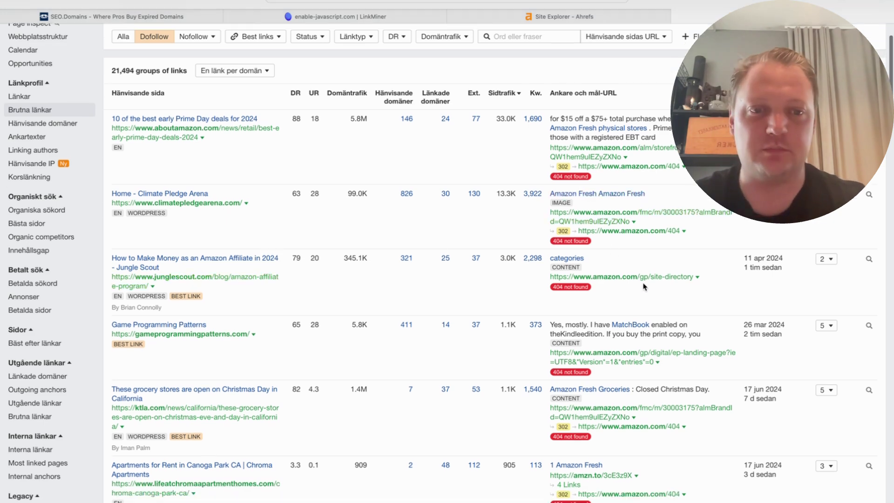
pyautogui.scroll(-1, 140, 321)
pyautogui.scroll(3, 168, 317)
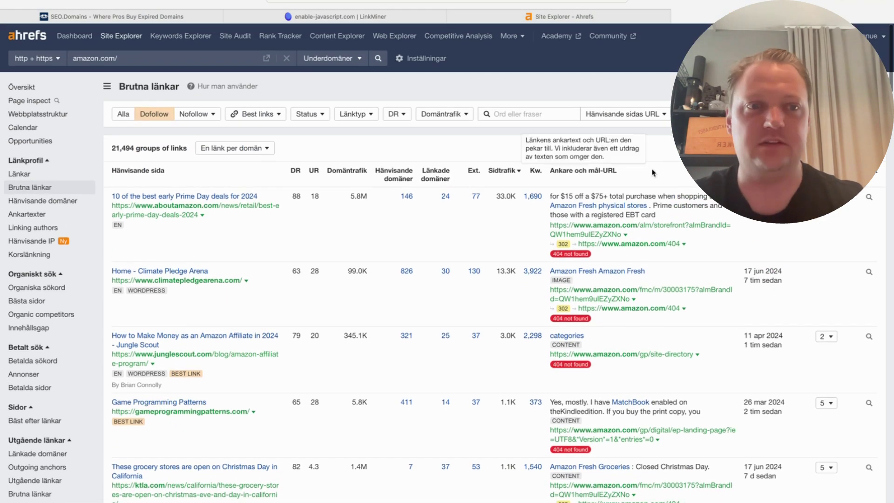
pyautogui.click(862, 148)
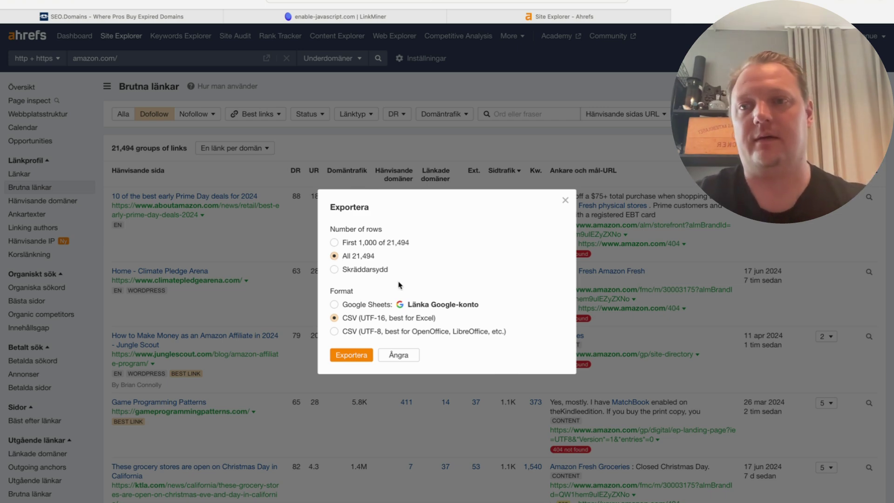
# Pick First 1,000 rows, dismiss the export without saving, and view usatoday.com's overview (DR 92).
pyautogui.click(337, 243)
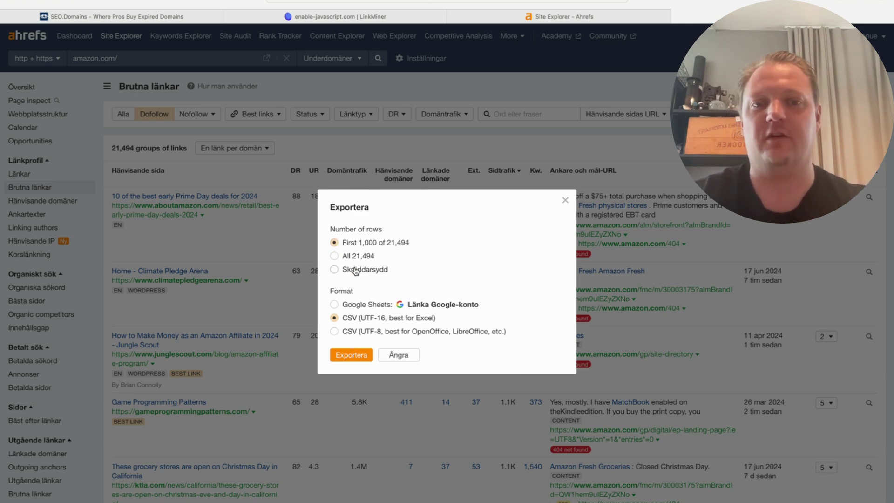
pyautogui.click(565, 202)
pyautogui.scroll(-3, 198, 329)
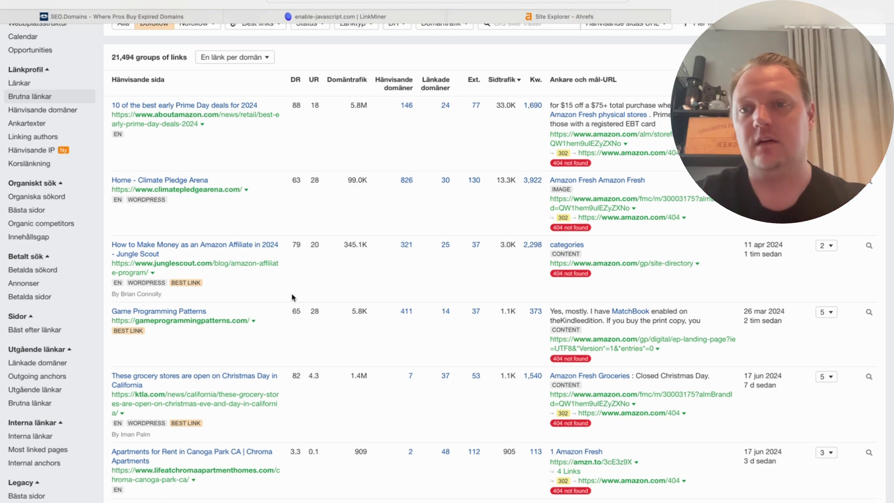
pyautogui.scroll(1, 293, 297)
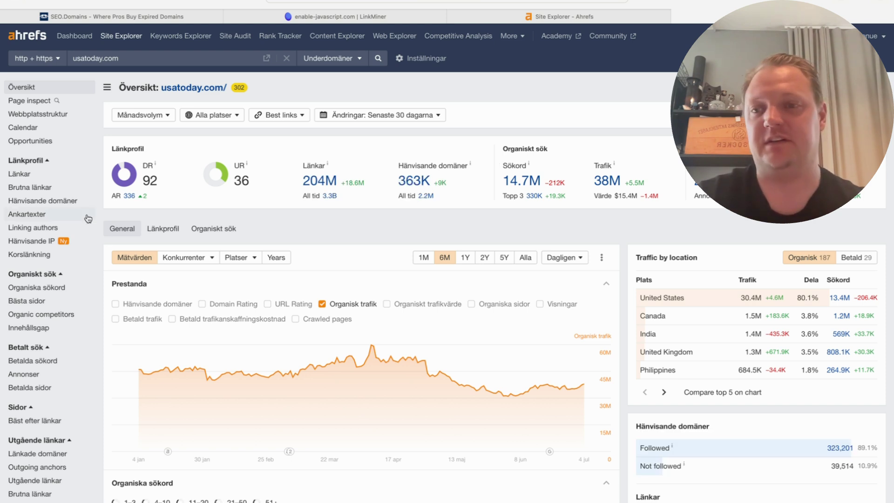
# Filter usatoday.com's Brutna länkar report to Dofollow, showing 32,494 link groups pointing to 404 pages.
pyautogui.click(35, 191)
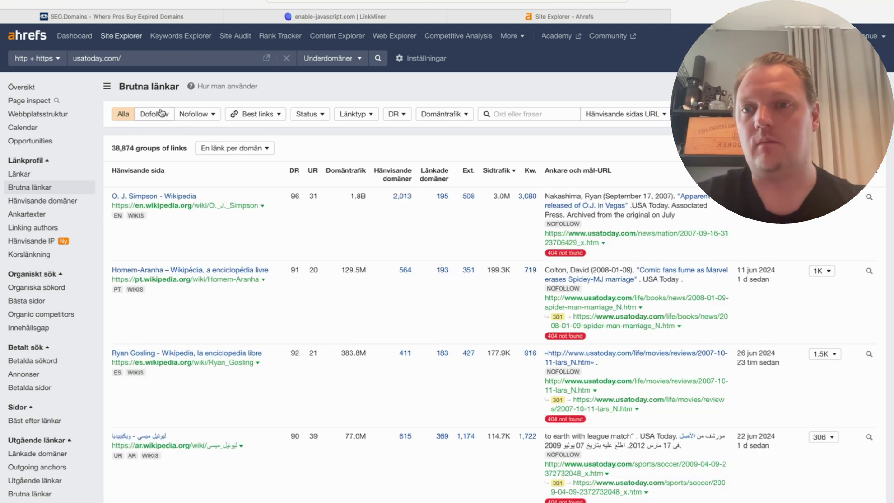
pyautogui.click(160, 113)
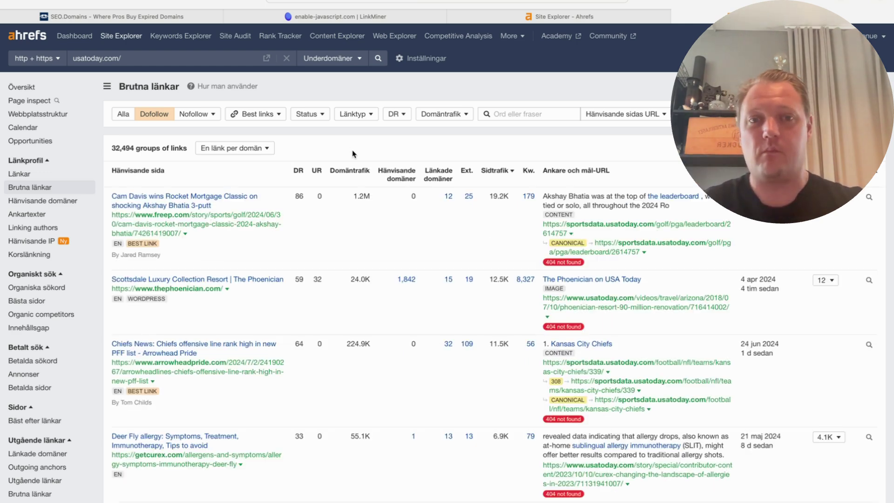
pyautogui.scroll(-1, 188, 200)
pyautogui.scroll(-1, 189, 214)
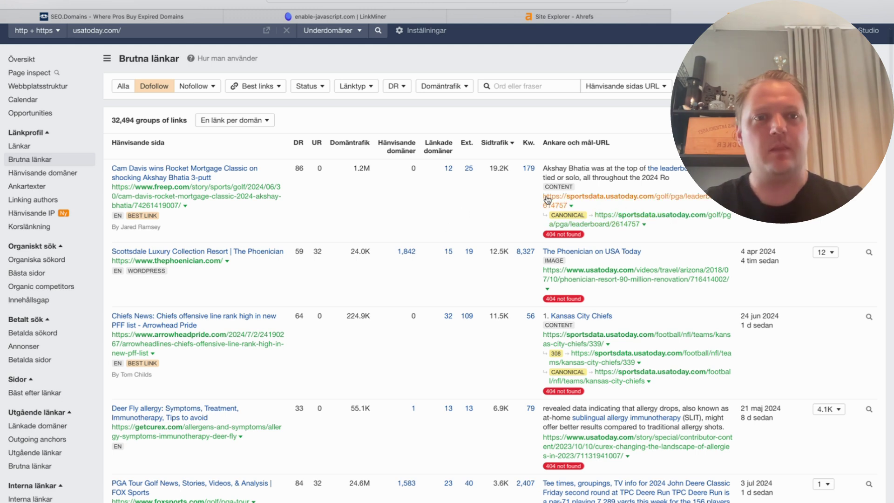
pyautogui.scroll(-3, 167, 288)
pyautogui.scroll(-7, 167, 289)
pyautogui.scroll(-1, 169, 349)
pyautogui.scroll(12, 341, 378)
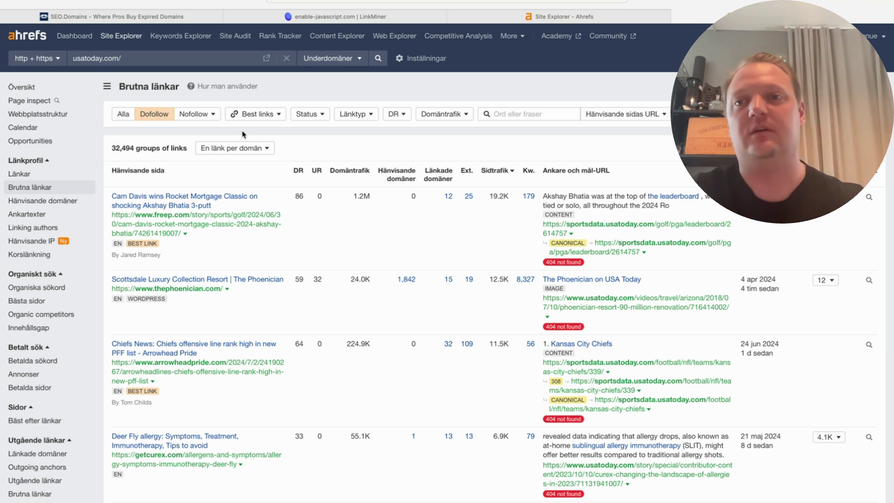
# Filter SEO.Domains listings to US, topped by enable-javascript.com at $1,500,000.
pyautogui.click(149, 18)
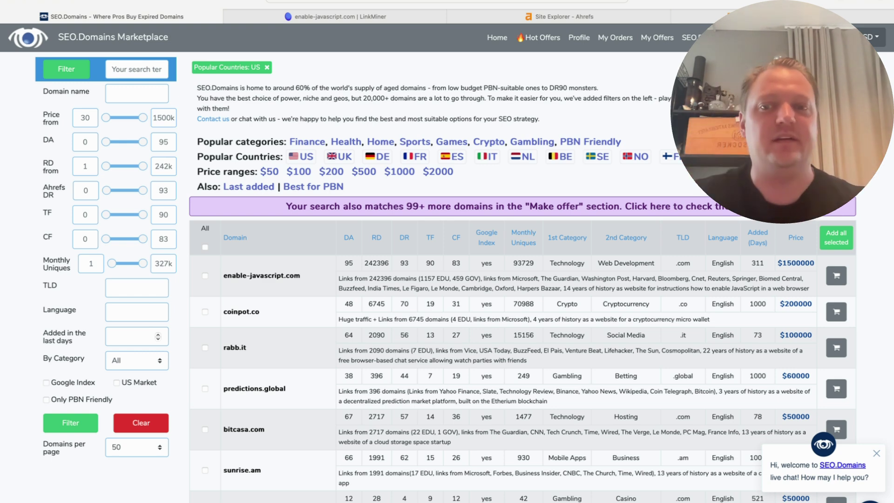
pyautogui.click(286, 161)
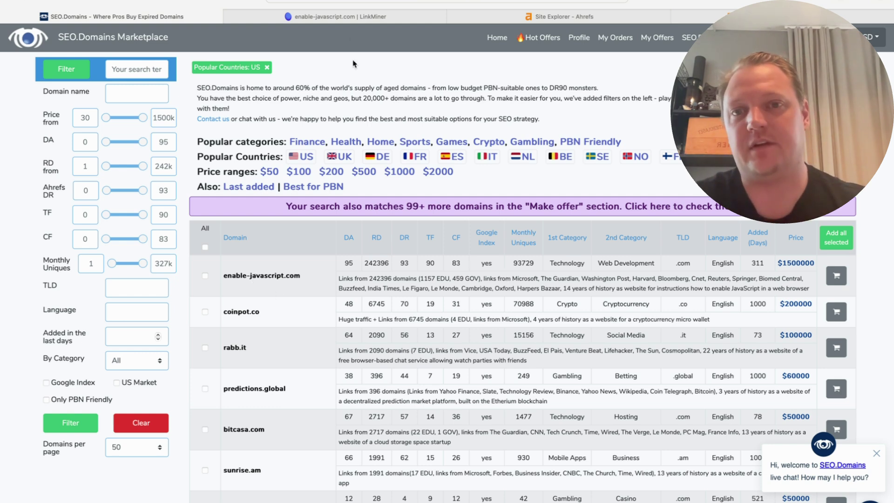
pyautogui.click(346, 21)
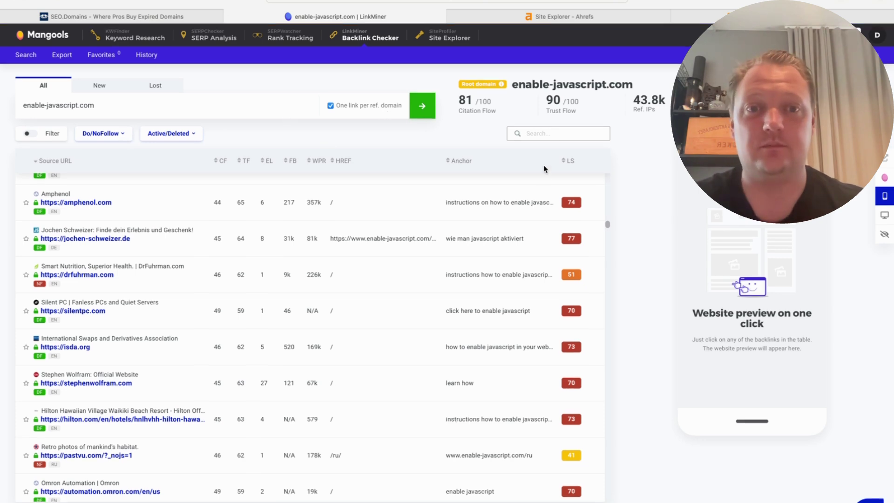
pyautogui.click(149, 15)
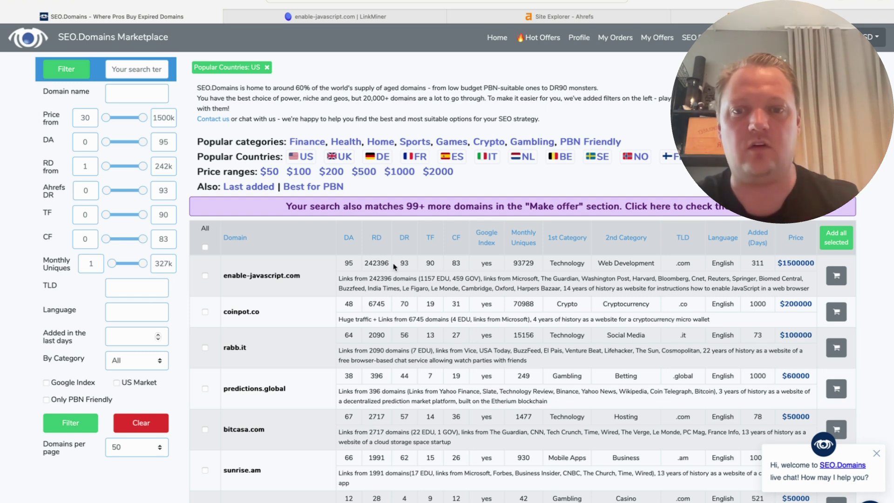
pyautogui.scroll(-2, 258, 320)
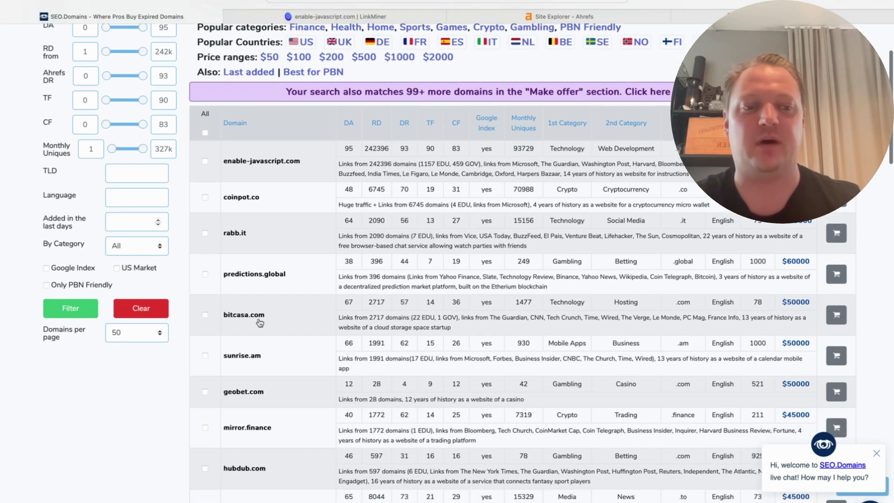
pyautogui.scroll(3, 259, 322)
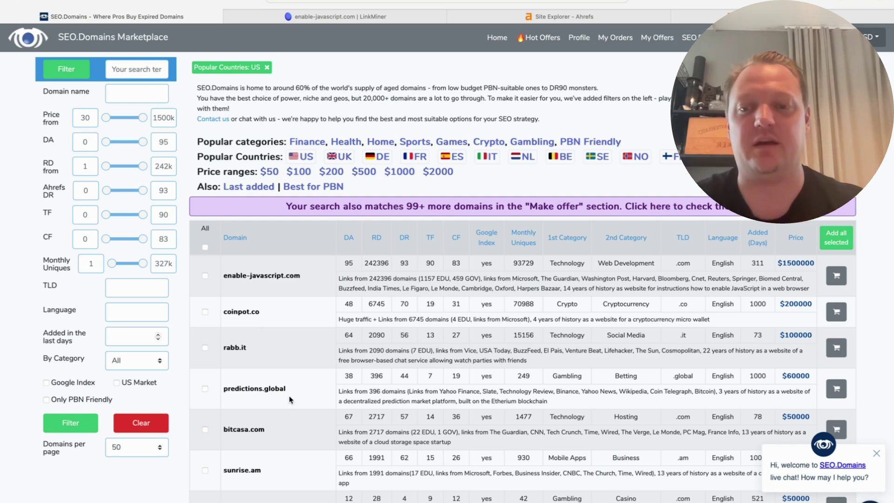
pyautogui.scroll(-5, 289, 407)
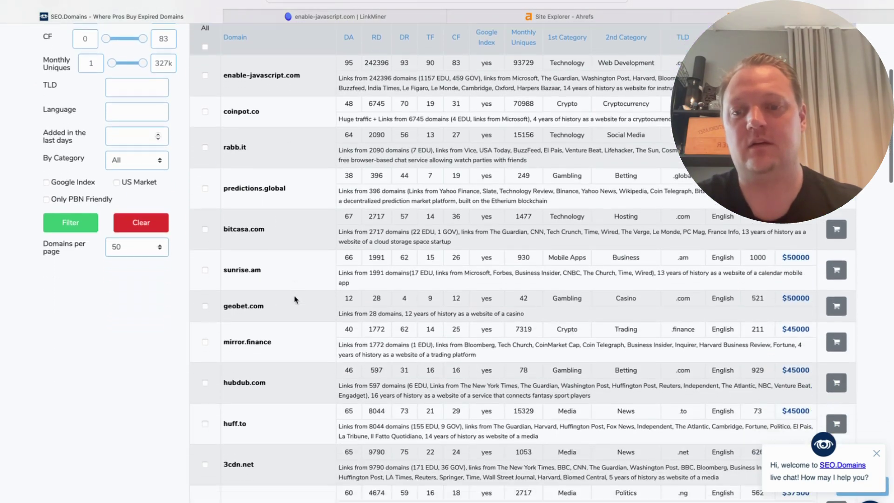
pyautogui.scroll(-15, 294, 299)
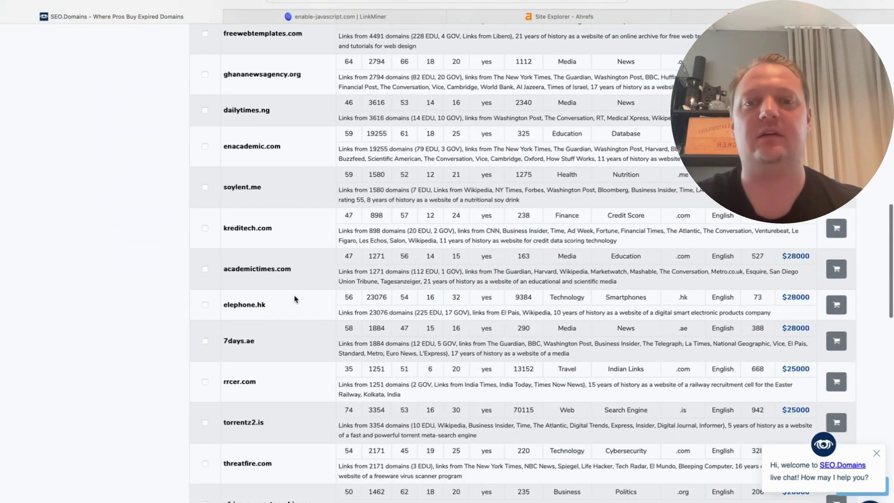
pyautogui.scroll(20, 380, 74)
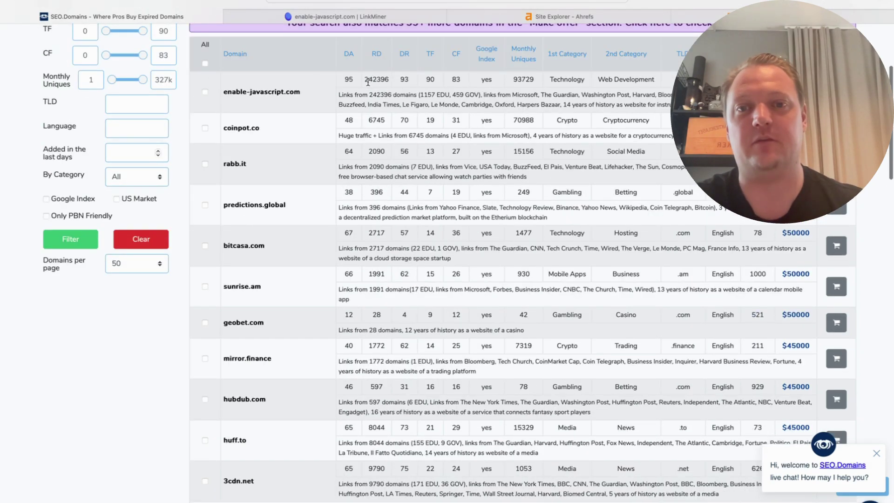
pyautogui.scroll(-2, 326, 74)
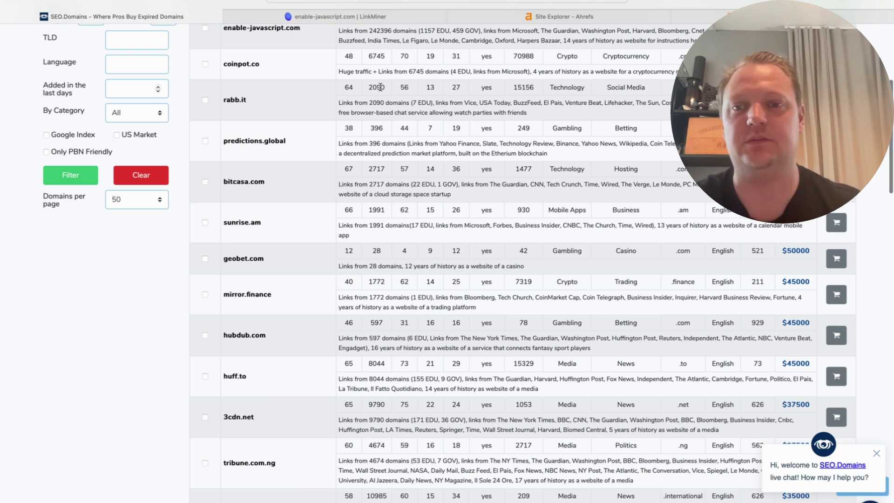
pyautogui.scroll(-1, 380, 88)
# Review enable-javascript.com's LinkMiner backlinks from pinterest.com, ted.com, nvidia.com and cneos.jpl.nasa.gov.
pyautogui.click(335, 17)
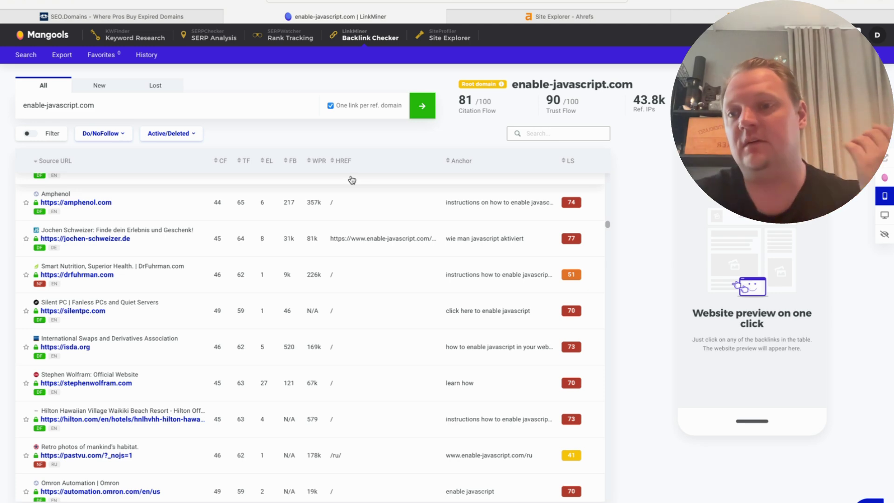
pyautogui.scroll(10, 341, 221)
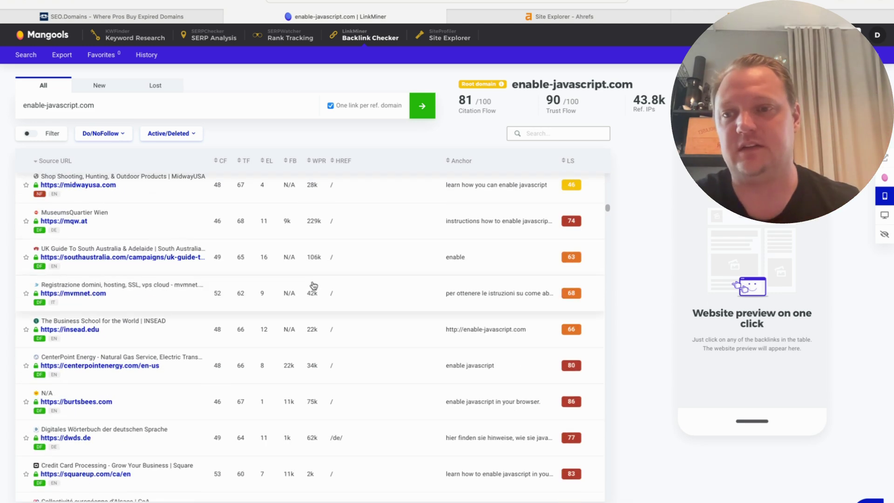
pyautogui.scroll(8, 312, 285)
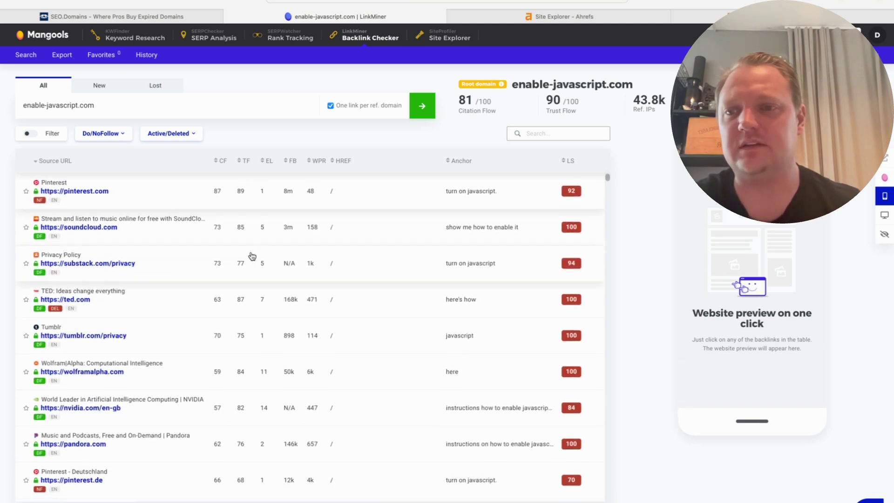
pyautogui.scroll(-3, 247, 257)
pyautogui.scroll(-3, 252, 256)
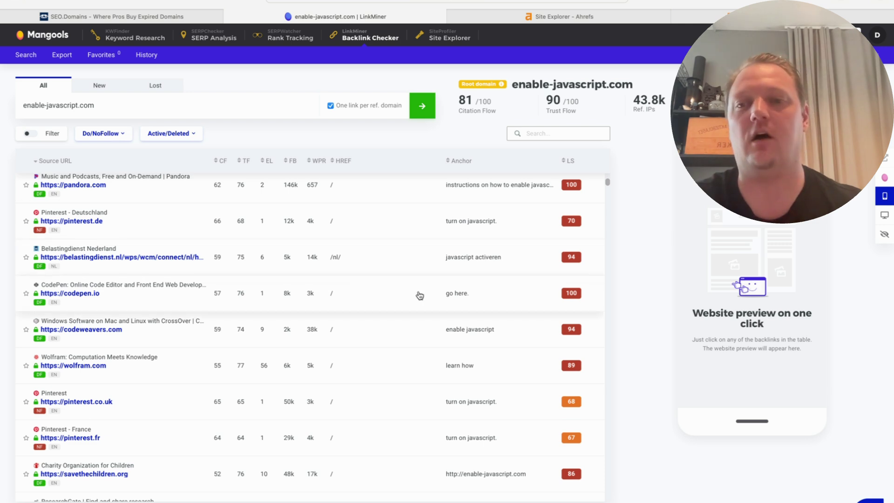
pyautogui.scroll(-2, 420, 296)
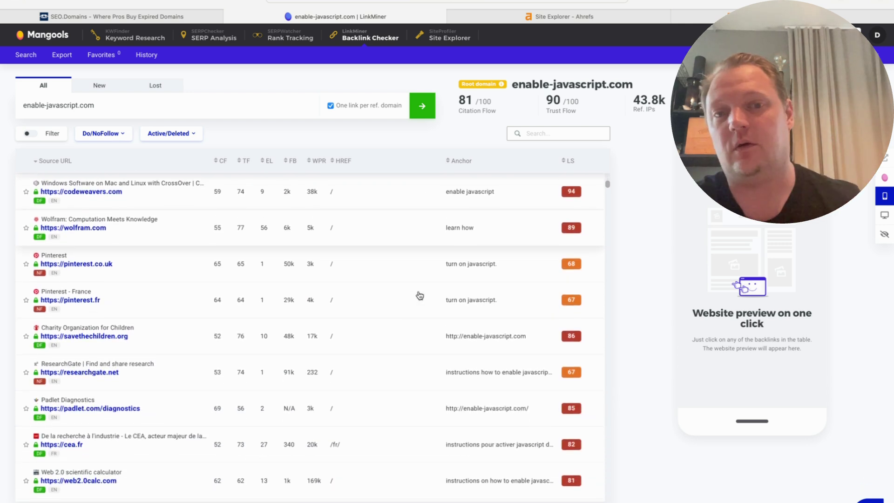
pyautogui.scroll(-5, 420, 296)
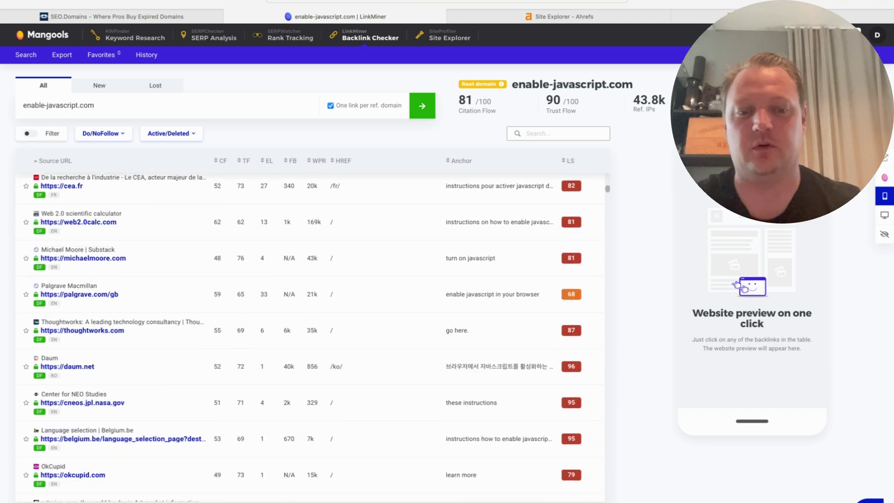
pyautogui.click(558, 501)
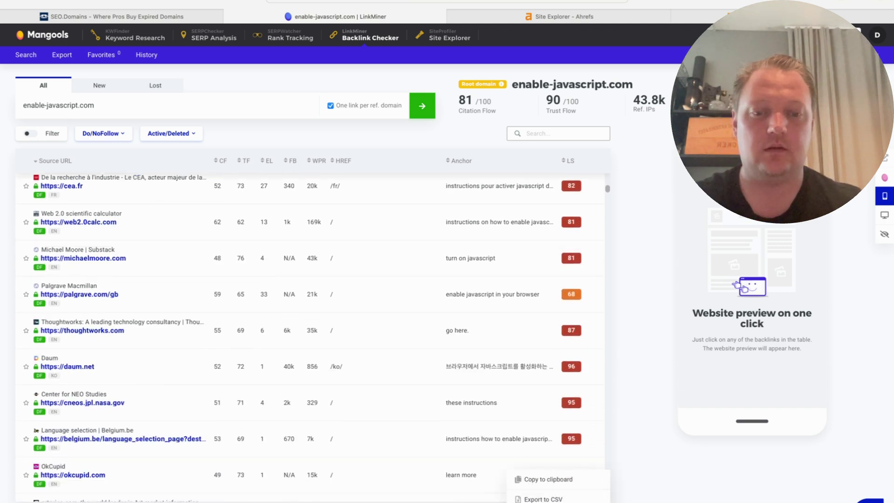
pyautogui.scroll(-4, 336, 421)
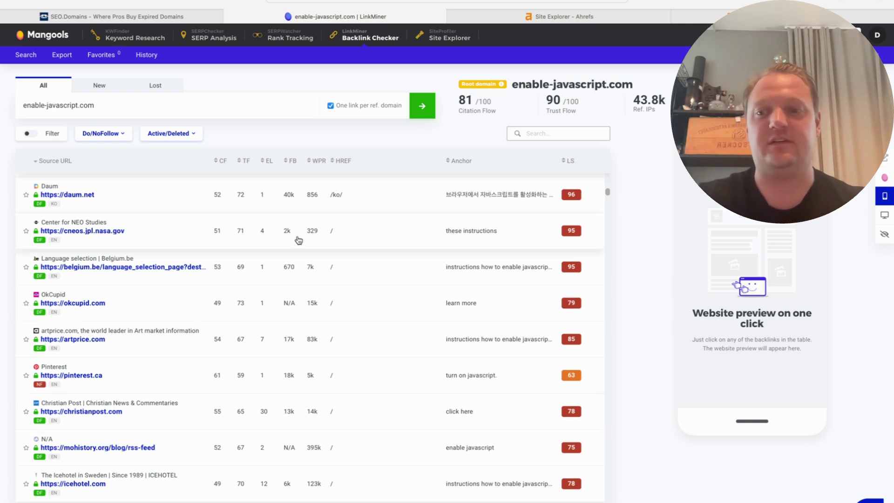
pyautogui.scroll(-1, 461, 307)
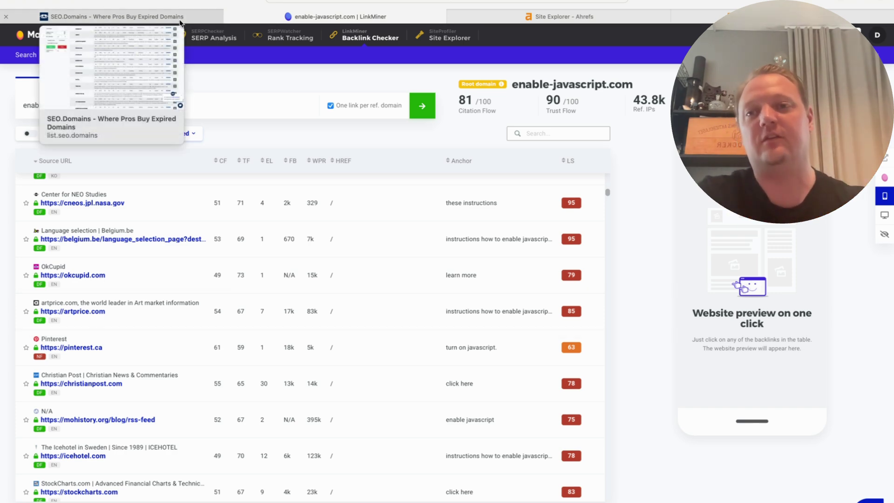
pyautogui.click(165, 17)
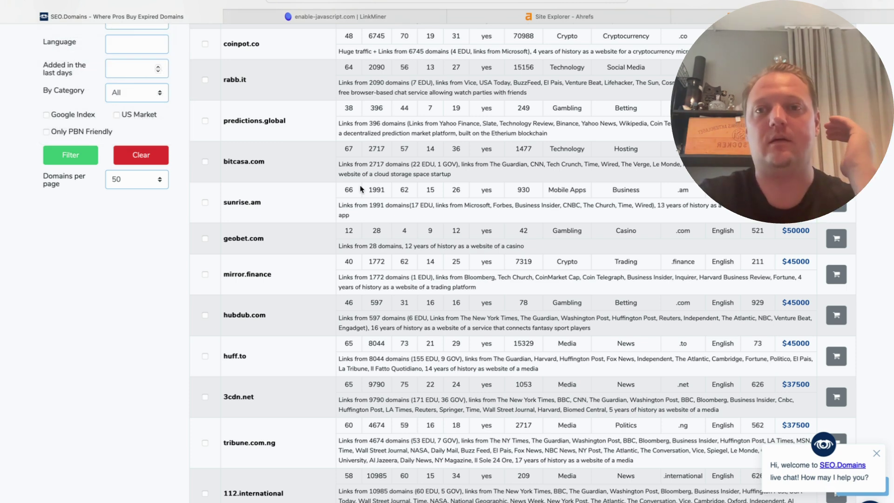
pyautogui.scroll(-3, 362, 189)
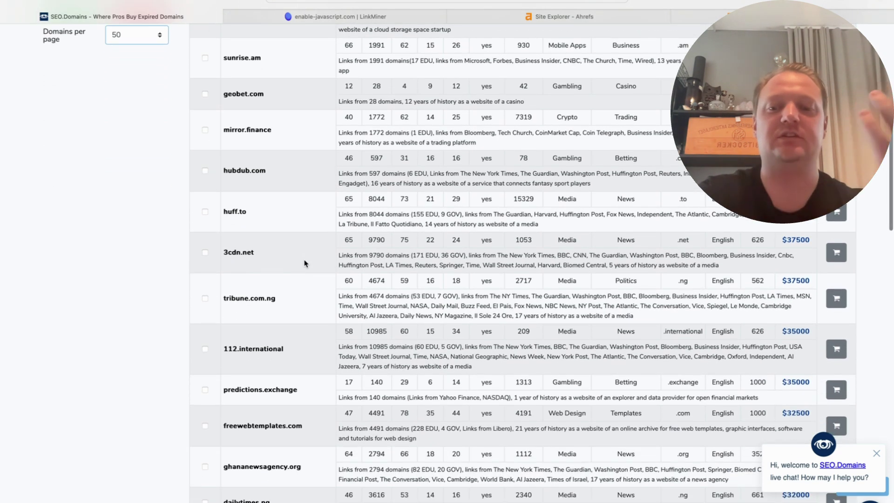
pyautogui.scroll(-4, 305, 264)
pyautogui.scroll(-3, 305, 264)
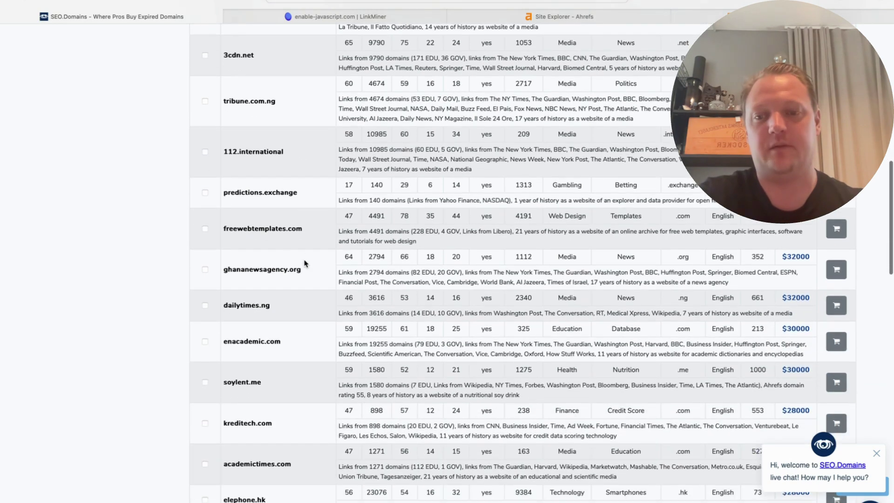
pyautogui.scroll(-2, 306, 263)
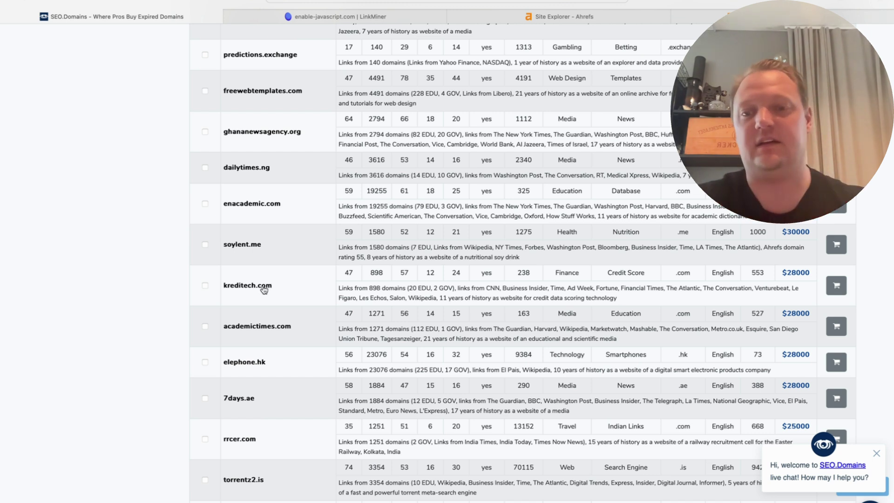
pyautogui.scroll(15, 262, 294)
pyautogui.scroll(3, 263, 293)
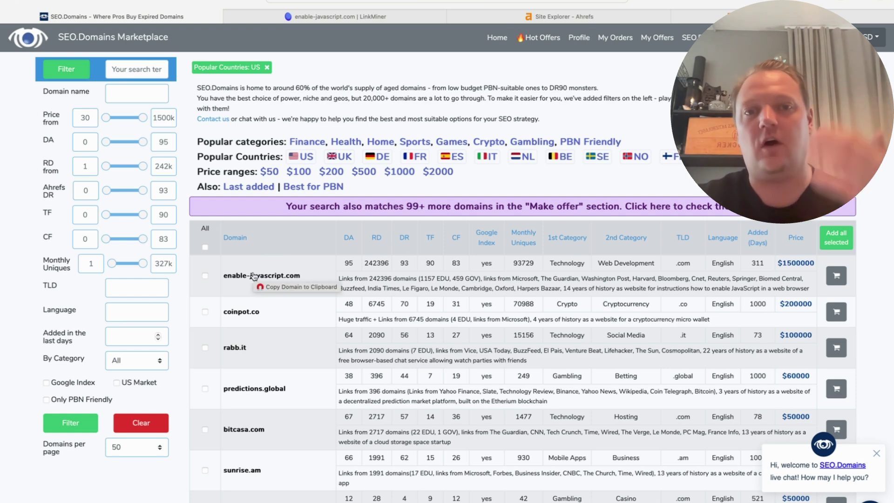
pyautogui.hotkey('ctrl', 'Tab')
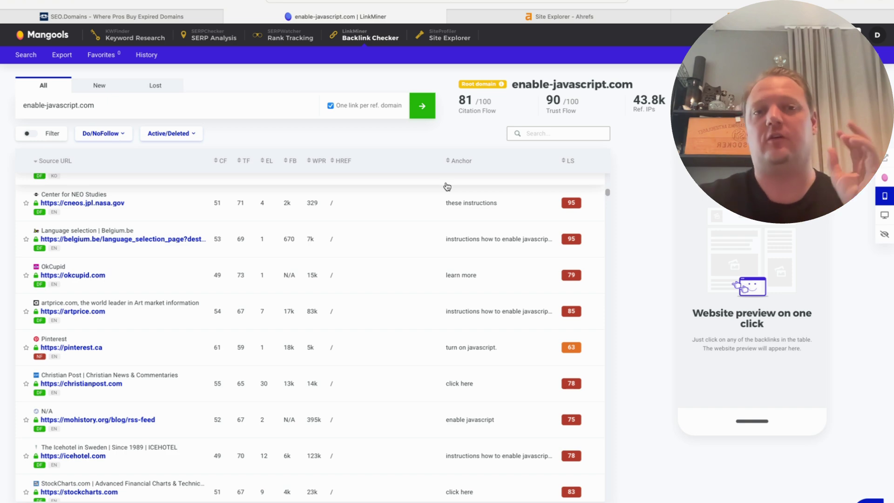
pyautogui.scroll(12, 447, 186)
pyautogui.scroll(5, 405, 307)
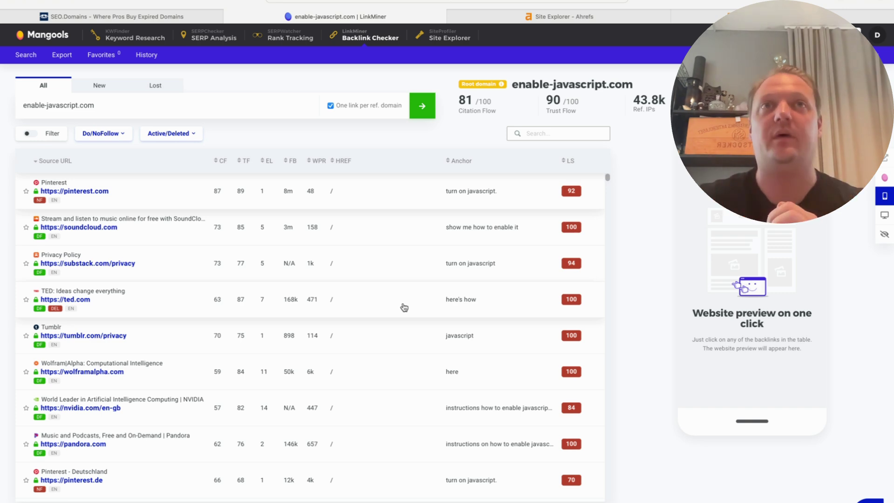
# Glance over the expired-domains list, then go back to the enable-javascript.com backlinks.
pyautogui.click(84, 17)
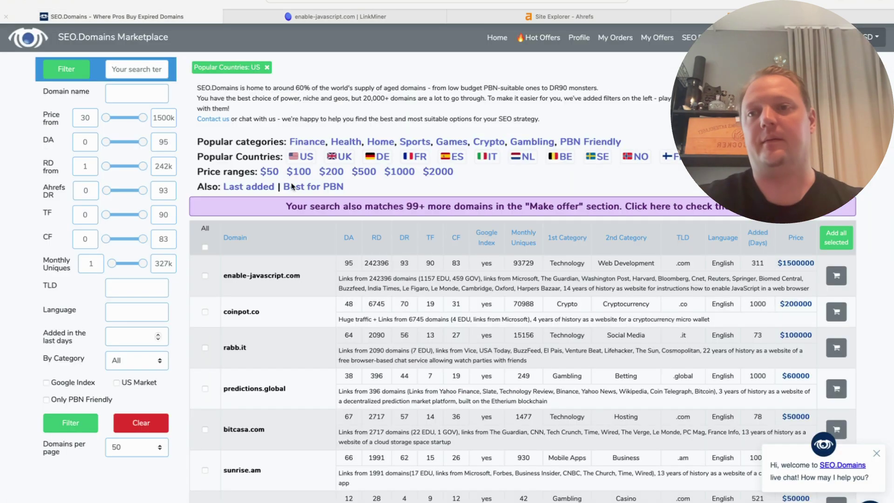
pyautogui.scroll(-5, 386, 272)
pyautogui.scroll(-2, 389, 231)
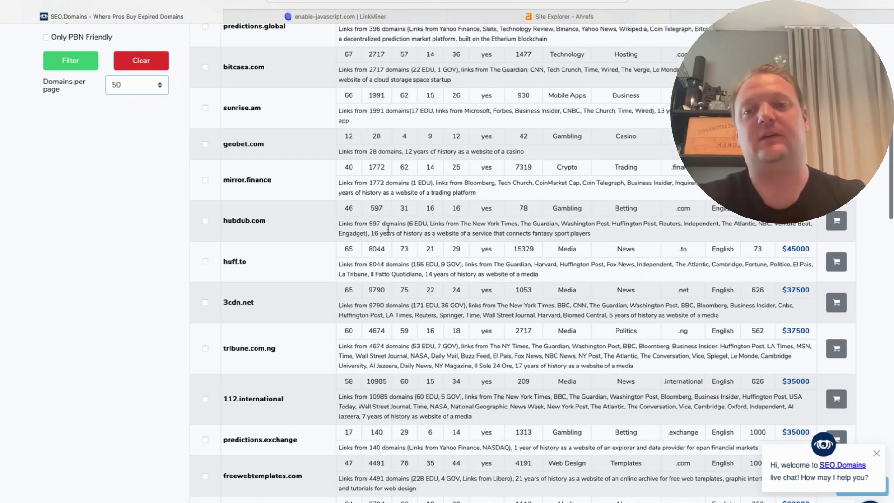
pyautogui.scroll(1, 367, 74)
pyautogui.click(361, 17)
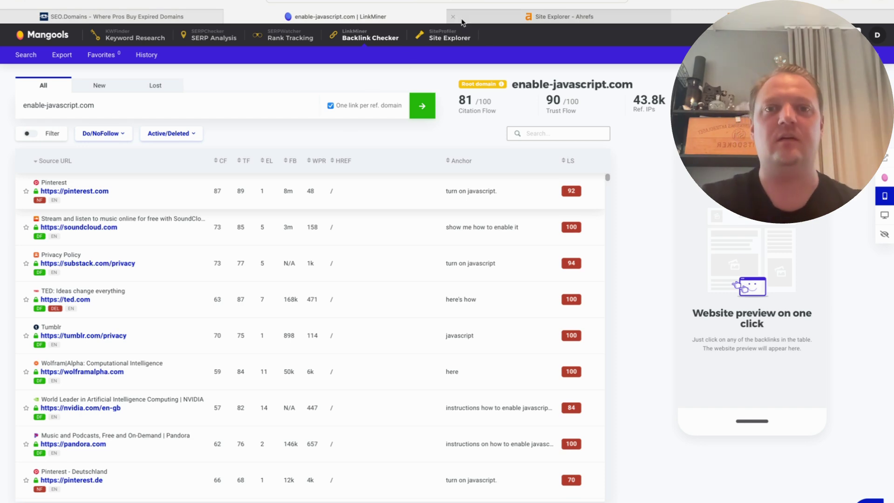
# Close the Ahrefs Site Explorer and leftover tabs, returning to listings showing enacademic.com and kreditech.com.
pyautogui.middleClick(455, 19)
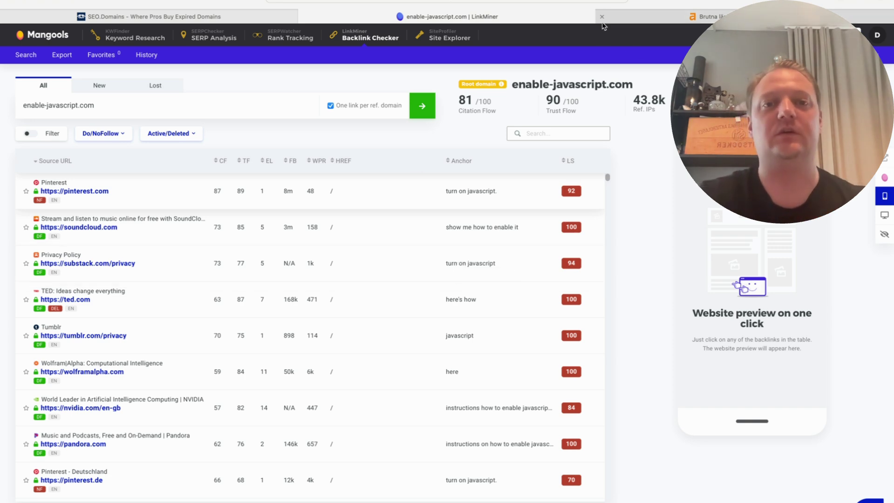
pyautogui.click(601, 16)
pyautogui.click(371, 17)
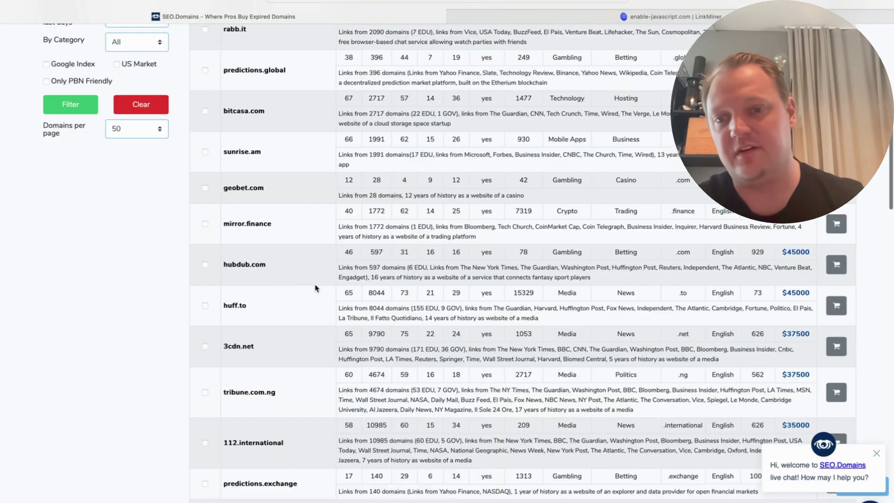
pyautogui.scroll(-6, 315, 288)
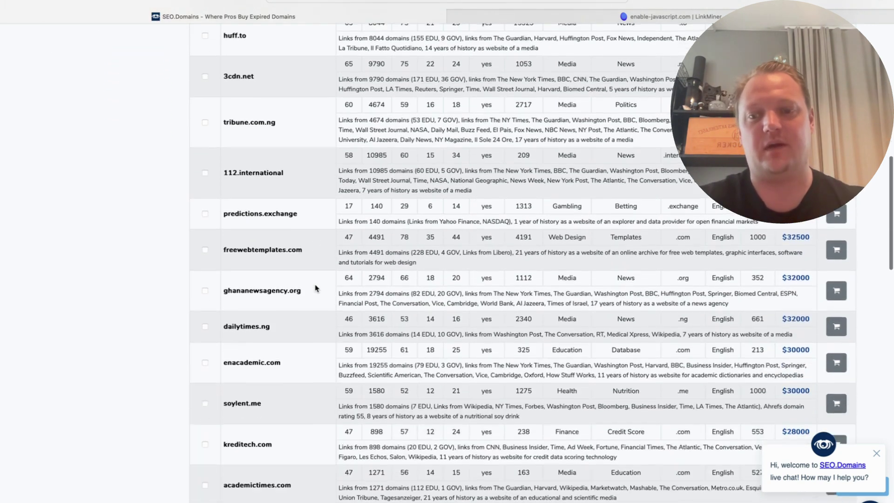
pyautogui.scroll(-2, 305, 322)
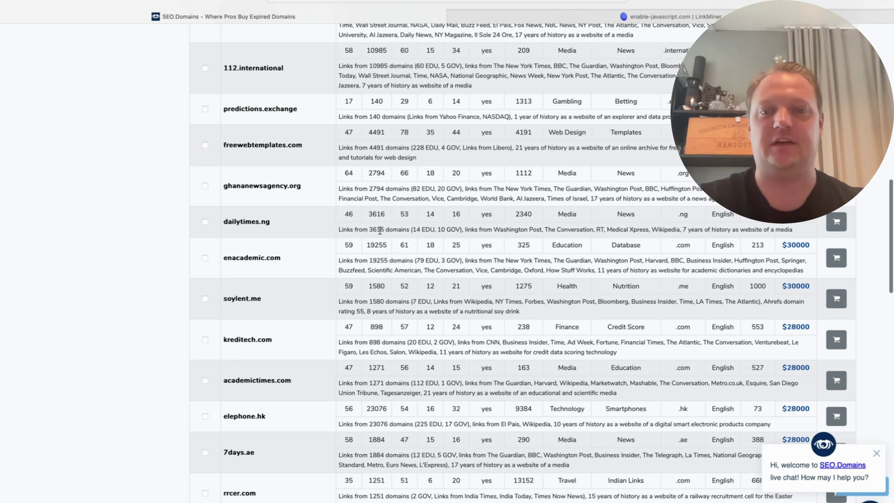
# Review enable-javascript.com's backlinks from codepen.io, codeweavers.com, savethechildren.org and researchgate.net.
pyautogui.click(516, 20)
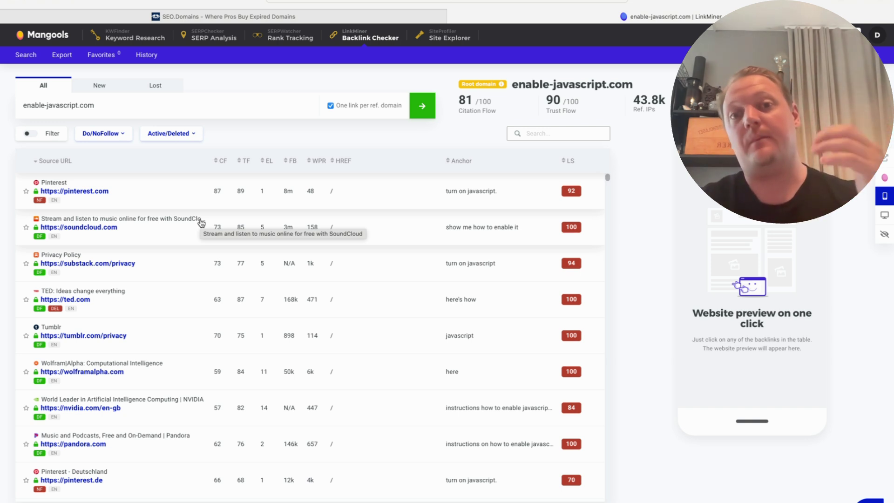
pyautogui.scroll(-5, 307, 321)
pyautogui.scroll(-1, 308, 322)
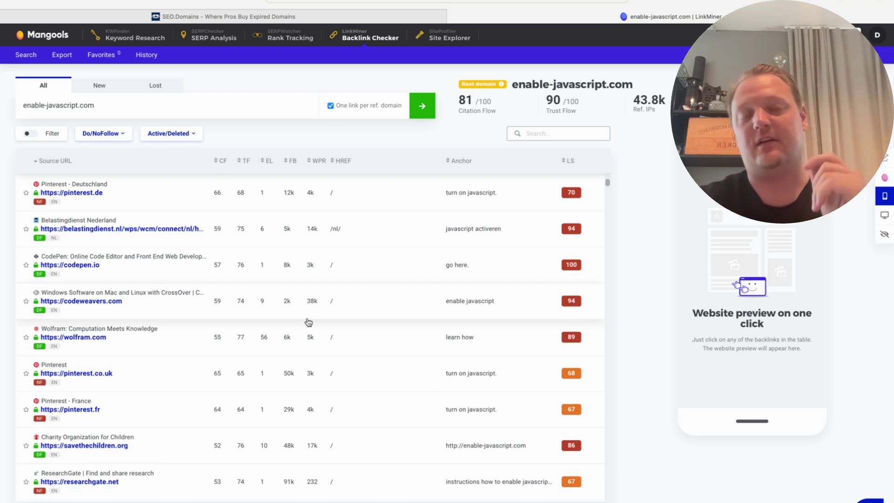